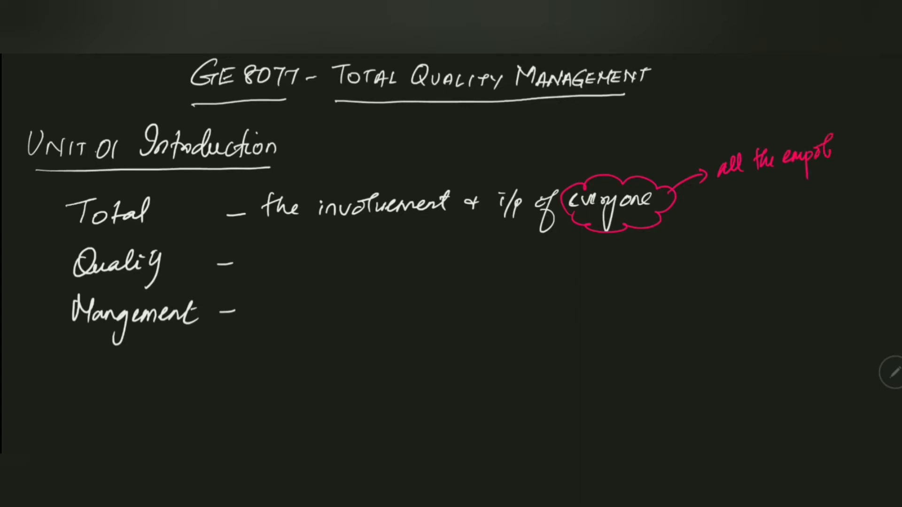
Step: Draw a pink plus sign below the 'all the employees' note
drag(768, 184, 779, 178)
drag(775, 174, 774, 192)
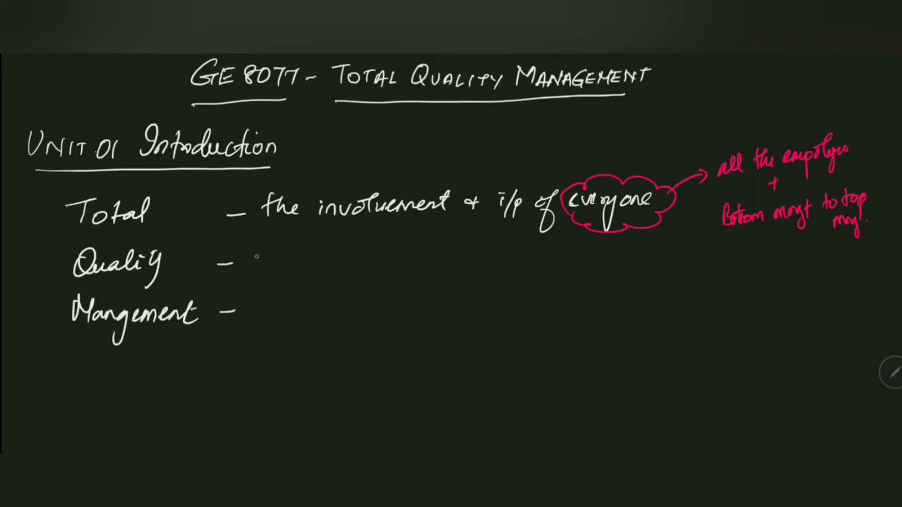
Step: Handwrite 'fully meeting the customer's needs' in white after 'Quality -'
mouse_move(261, 248)
mouse_down()
mouse_move(254, 292)
mouse_move(279, 267)
mouse_move(292, 270)
mouse_move(295, 296)
mouse_move(323, 269)
mouse_move(347, 268)
mouse_up()
mouse_move(348, 250)
mouse_down()
mouse_move(349, 276)
mouse_move(366, 273)
mouse_move(364, 299)
mouse_up()
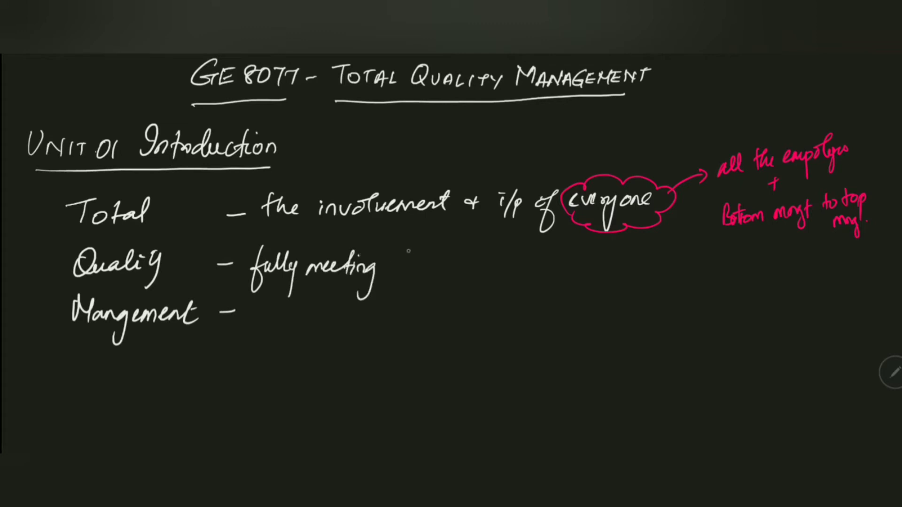
mouse_move(402, 247)
mouse_down()
mouse_move(403, 271)
mouse_move(422, 270)
mouse_up()
mouse_move(444, 254)
mouse_down()
mouse_move(440, 267)
mouse_move(451, 272)
mouse_up()
mouse_move(450, 259)
mouse_down()
mouse_move(463, 271)
mouse_move(486, 267)
mouse_up()
drag(486, 259, 507, 265)
mouse_move(504, 257)
mouse_down()
mouse_move(515, 269)
mouse_move(579, 263)
mouse_up()
mouse_move(591, 246)
mouse_down()
mouse_move(596, 265)
mouse_move(674, 261)
mouse_move(686, 274)
mouse_move(699, 259)
mouse_move(759, 261)
mouse_move(760, 246)
mouse_up()
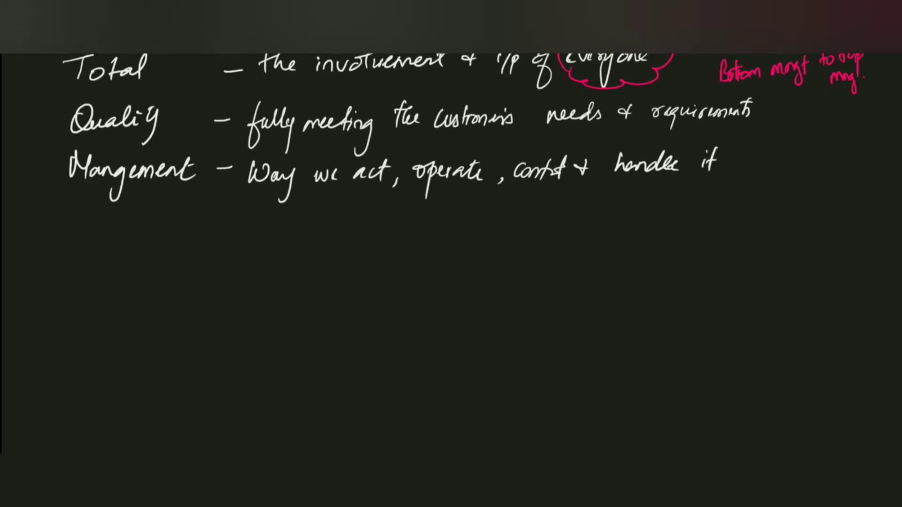
scroll(451, 254, down, 4)
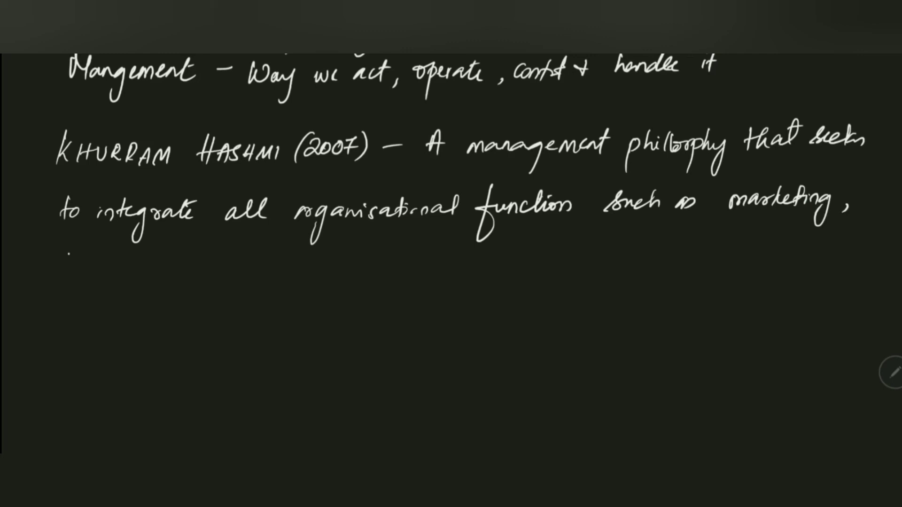
Step: Add 'finance, engineering, Customer service etc.,' to the Hashmi definition's list of functions
mouse_move(68, 252)
mouse_down()
mouse_move(70, 296)
mouse_move(92, 279)
mouse_move(144, 276)
mouse_up()
mouse_move(151, 272)
mouse_down()
mouse_move(152, 283)
mouse_move(216, 277)
mouse_up()
mouse_move(214, 268)
mouse_down()
mouse_move(222, 285)
mouse_move(211, 305)
mouse_move(245, 276)
mouse_up()
mouse_move(244, 267)
mouse_down()
mouse_move(266, 276)
mouse_move(304, 274)
mouse_move(295, 297)
mouse_move(323, 288)
mouse_up()
mouse_move(361, 256)
mouse_down()
mouse_move(361, 279)
mouse_move(374, 279)
mouse_up()
drag(376, 268, 395, 280)
drag(388, 271, 604, 272)
drag(593, 262, 615, 268)
drag(623, 265, 619, 275)
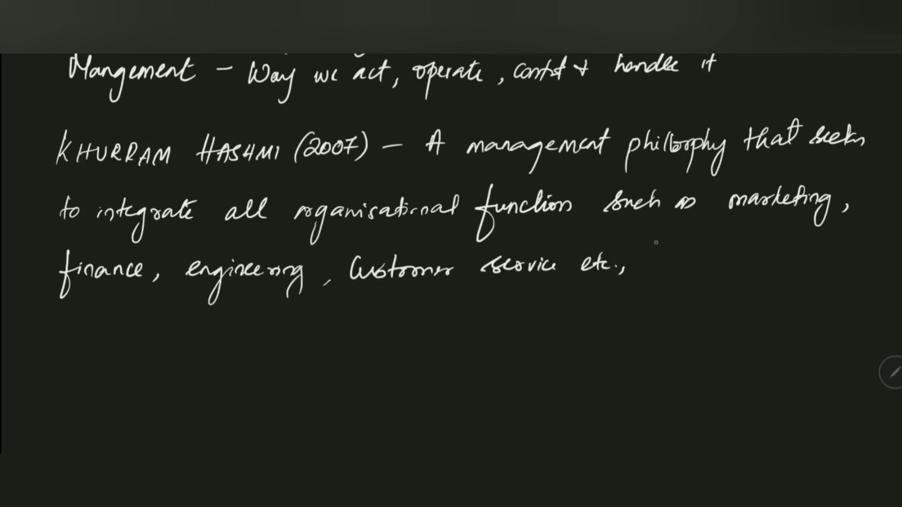
Step: End with 'focus on Customer needs and organizational objective' and add quotation marks around the definition
mouse_move(678, 240)
mouse_down()
mouse_move(666, 282)
mouse_move(698, 267)
mouse_move(762, 269)
mouse_up()
mouse_move(782, 258)
mouse_down()
mouse_move(787, 266)
mouse_move(854, 264)
mouse_move(843, 289)
mouse_up()
mouse_move(79, 323)
mouse_down()
mouse_move(83, 341)
mouse_move(101, 343)
mouse_move(316, 334)
mouse_up()
mouse_move(318, 328)
mouse_down()
mouse_move(336, 313)
mouse_move(412, 355)
mouse_up()
mouse_move(402, 324)
mouse_down()
mouse_move(448, 334)
mouse_move(459, 350)
mouse_up()
mouse_move(454, 319)
mouse_down()
mouse_move(485, 336)
mouse_move(526, 315)
mouse_move(582, 330)
mouse_up()
mouse_move(582, 319)
mouse_down()
mouse_move(594, 348)
mouse_move(631, 328)
mouse_move(648, 333)
mouse_up()
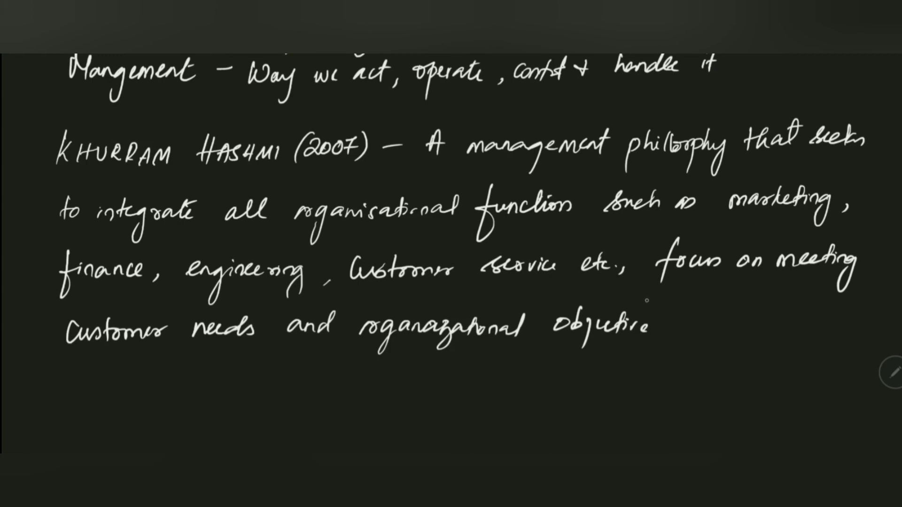
drag(654, 304, 665, 315)
mouse_move(417, 117)
mouse_down()
mouse_move(416, 125)
mouse_move(426, 124)
mouse_up()
scroll(451, 212, down, 2)
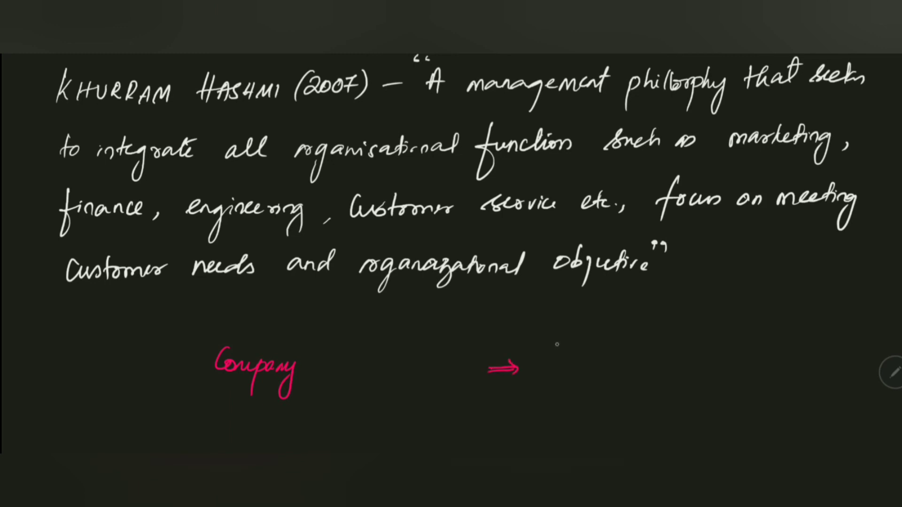
Step: Write 'Product + Services' in pink after the arrow, with two upward arrows beside it
drag(553, 341, 552, 364)
mouse_move(552, 339)
mouse_down()
mouse_move(557, 352)
mouse_move(610, 353)
mouse_up()
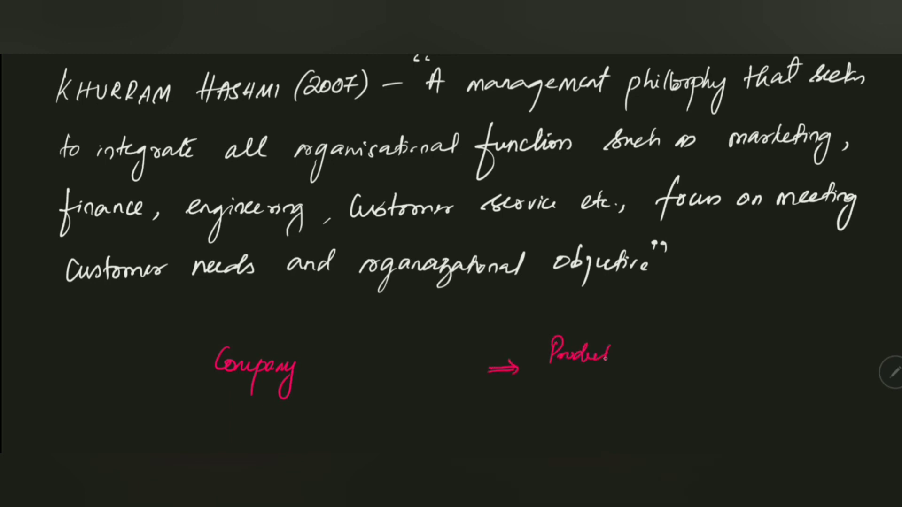
drag(570, 373, 581, 373)
mouse_move(575, 368)
mouse_down()
mouse_move(575, 380)
mouse_move(534, 400)
mouse_move(599, 393)
mouse_up()
mouse_move(638, 353)
mouse_down()
mouse_move(632, 384)
mouse_move(641, 356)
mouse_up()
drag(648, 387, 648, 357)
drag(643, 364, 653, 363)
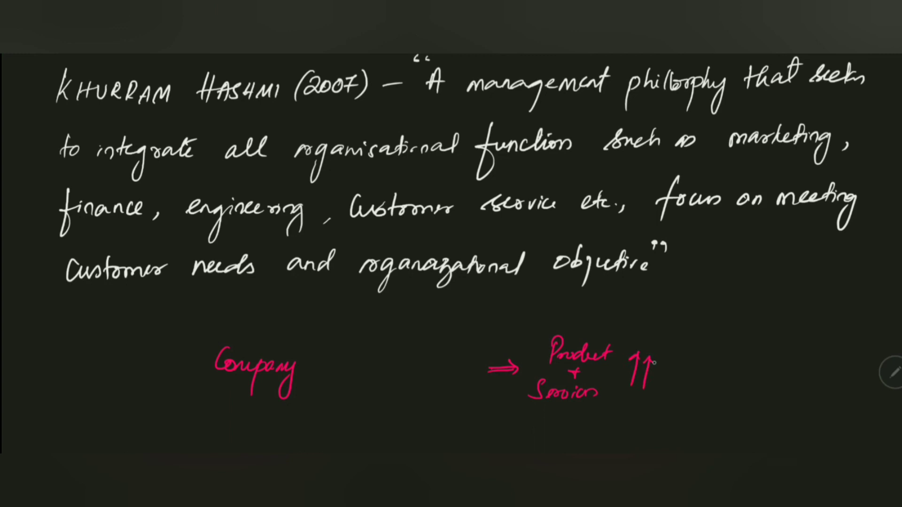